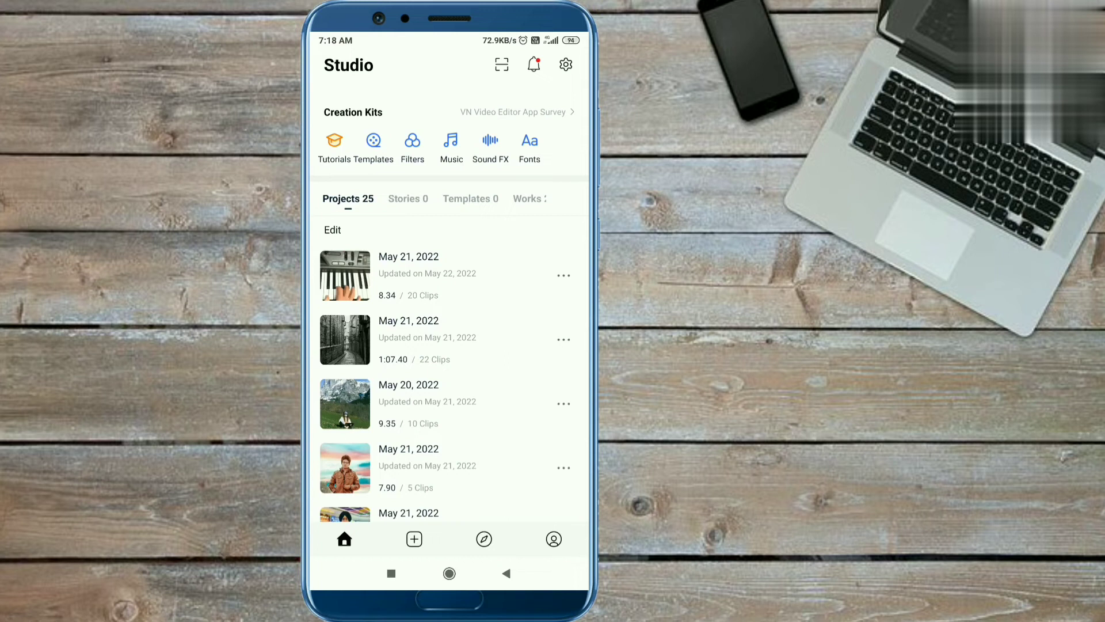
pyautogui.scroll(-3, 449, 388)
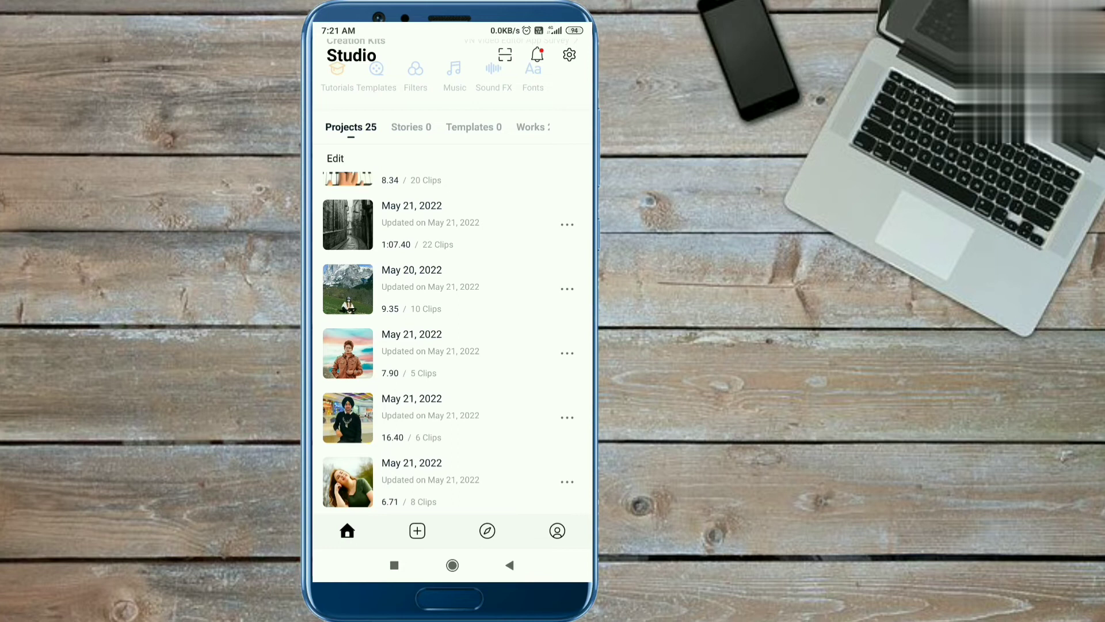
# Start a new project and pick six portrait photos from the gallery.
pyautogui.click(417, 530)
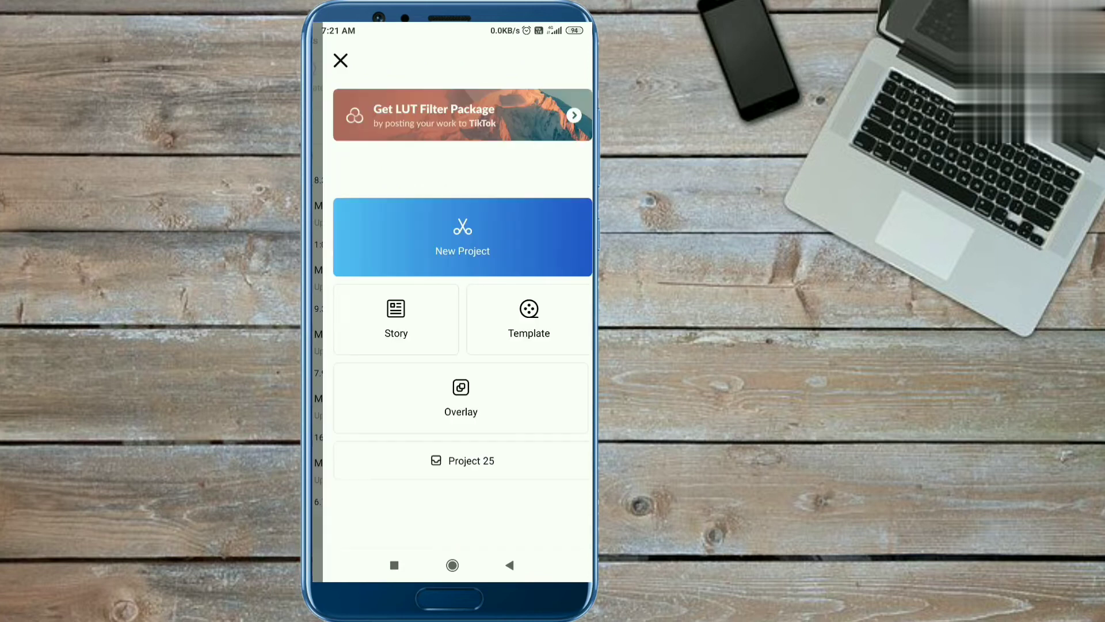
pyautogui.click(452, 237)
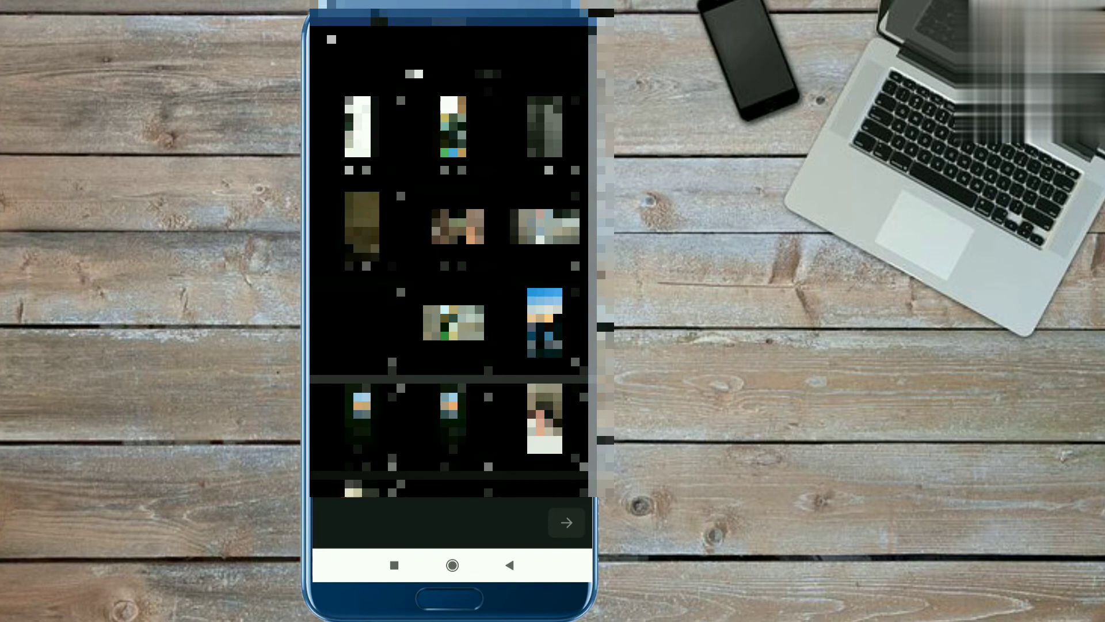
pyautogui.scroll(-5, 451, 303)
pyautogui.click(452, 182)
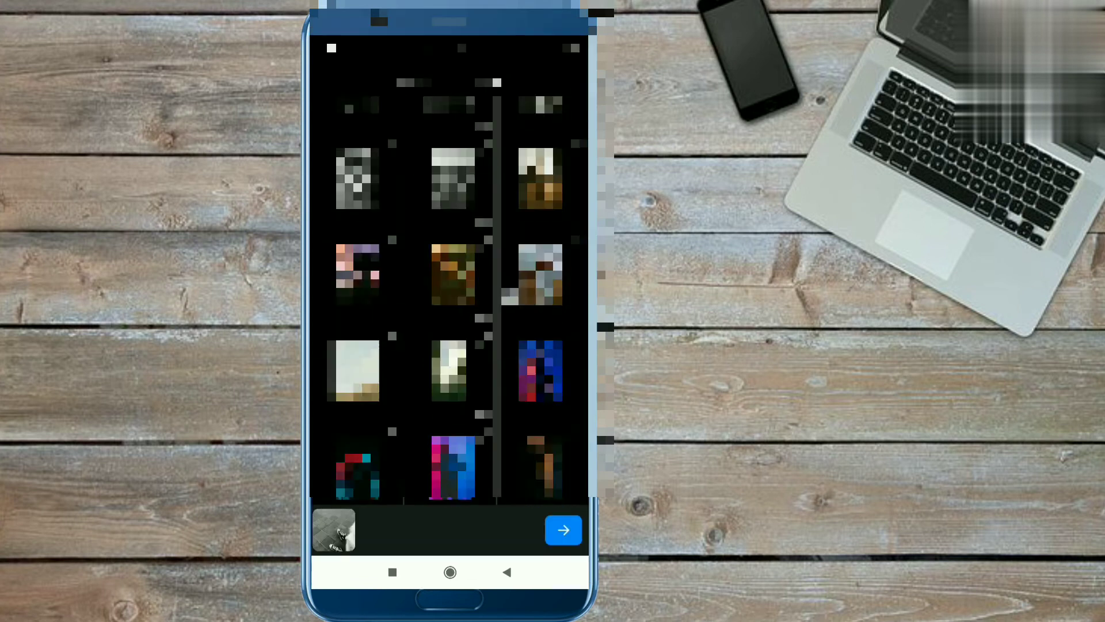
pyautogui.scroll(-3, 449, 303)
pyautogui.click(540, 255)
pyautogui.click(454, 350)
pyautogui.click(355, 358)
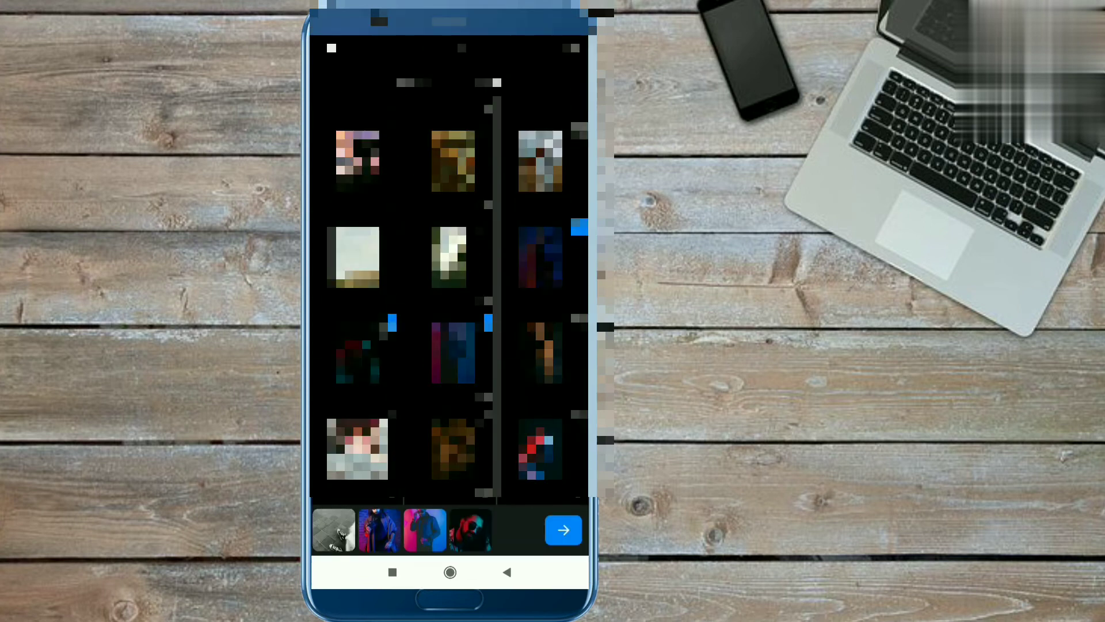
pyautogui.scroll(-2, 449, 303)
pyautogui.click(539, 349)
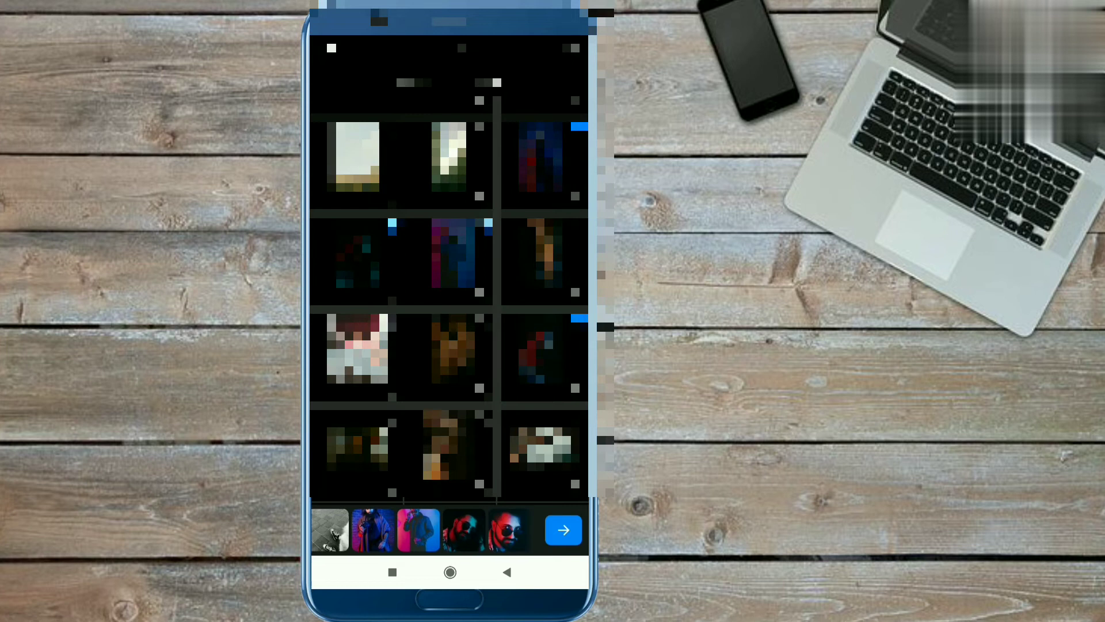
pyautogui.click(359, 350)
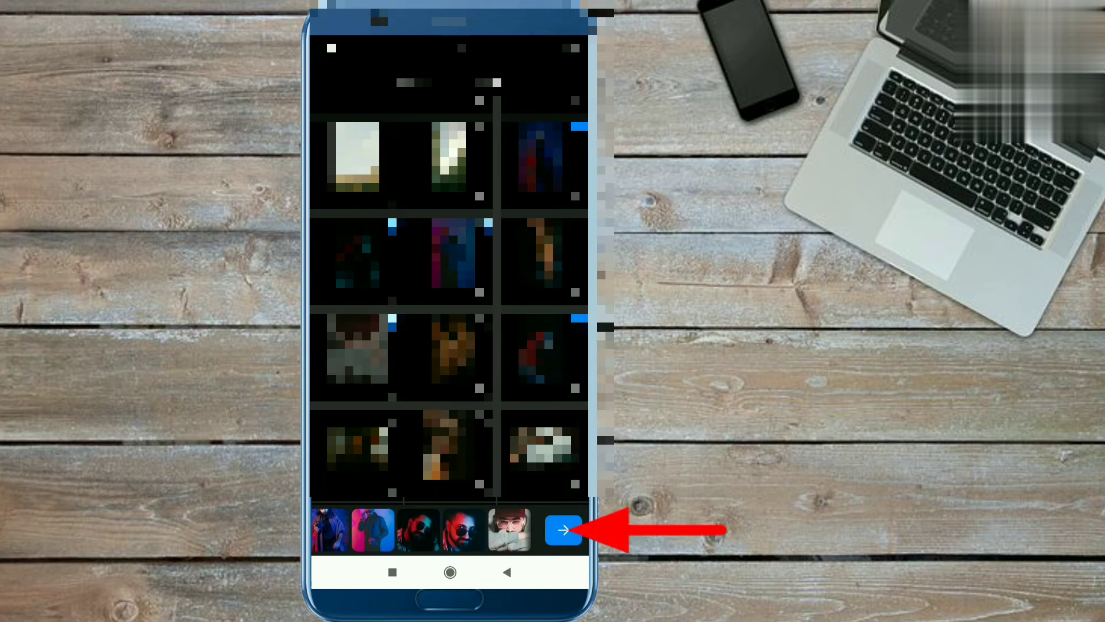
# Import the selected photos and delete the black title clip at the timeline's end.
pyautogui.click(563, 530)
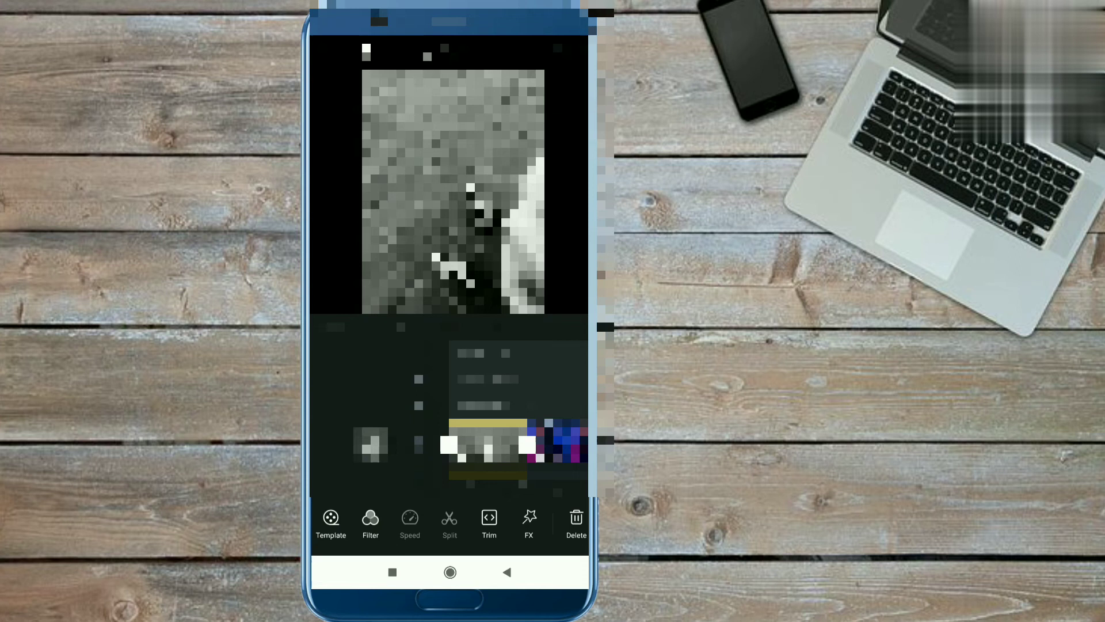
pyautogui.moveTo(559, 477); pyautogui.dragTo(406, 488)
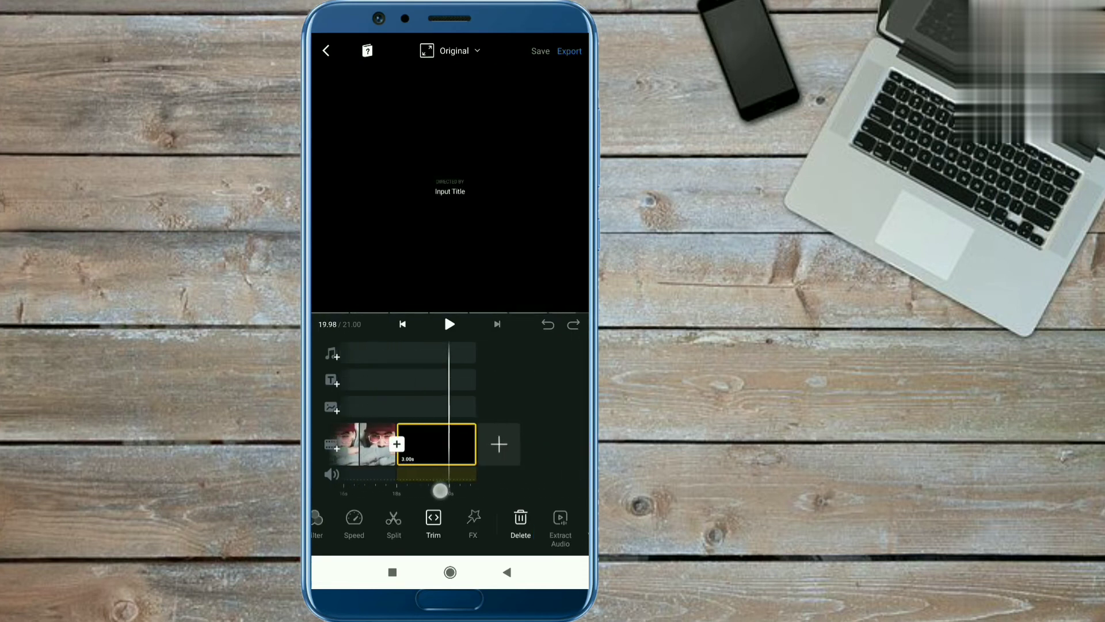
pyautogui.click(432, 445)
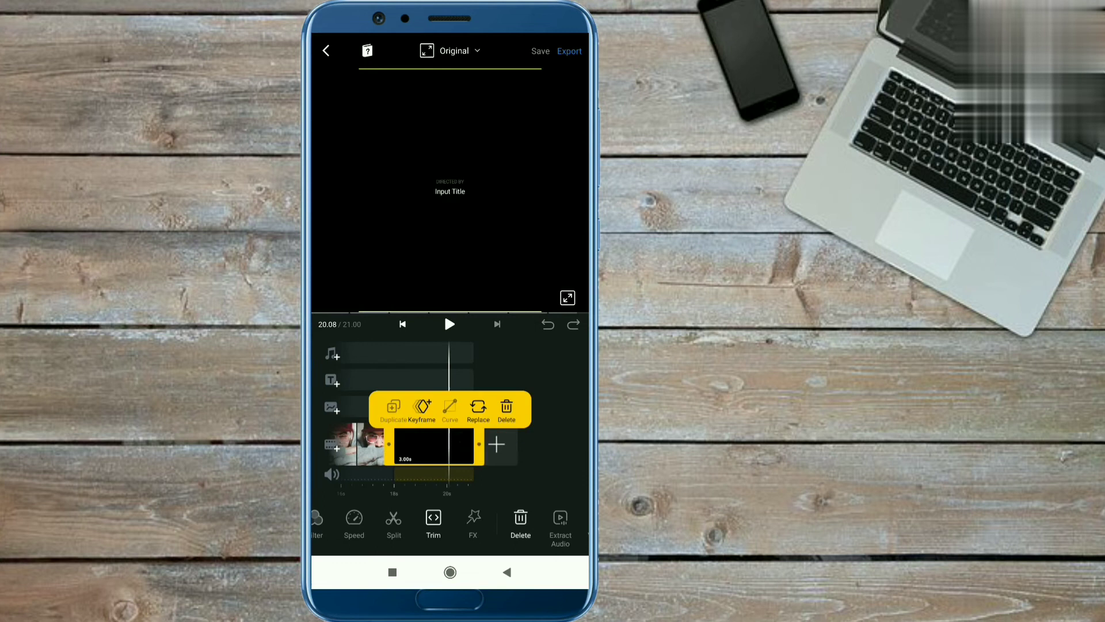
pyautogui.click(507, 407)
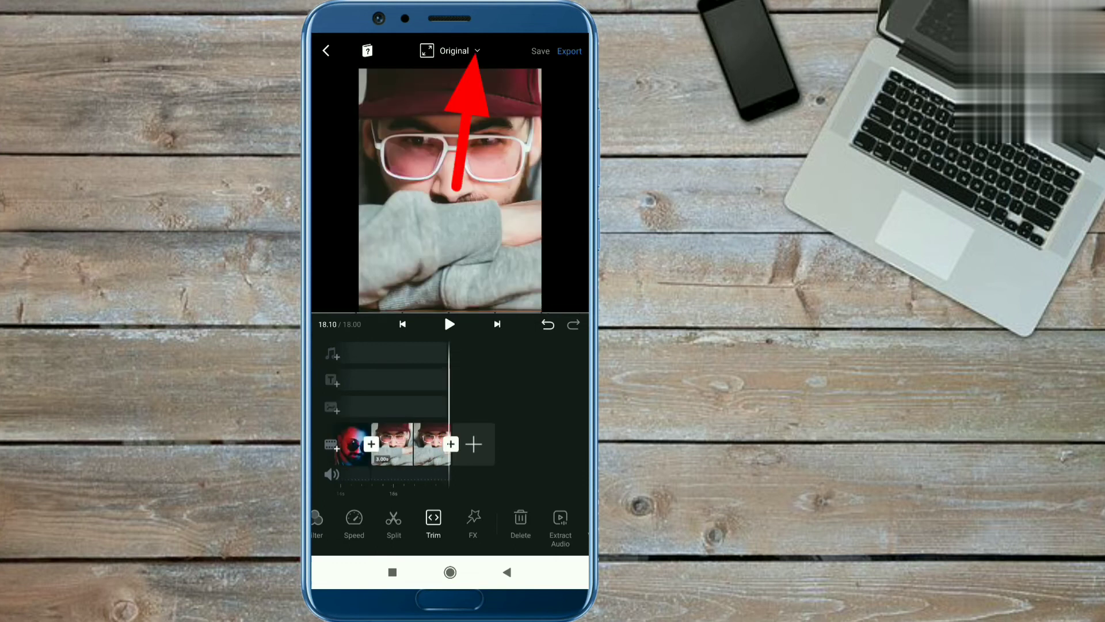
# Set the frame ratio to 9:16 and scrub back to the project start.
pyautogui.click(449, 50)
pyautogui.click(555, 118)
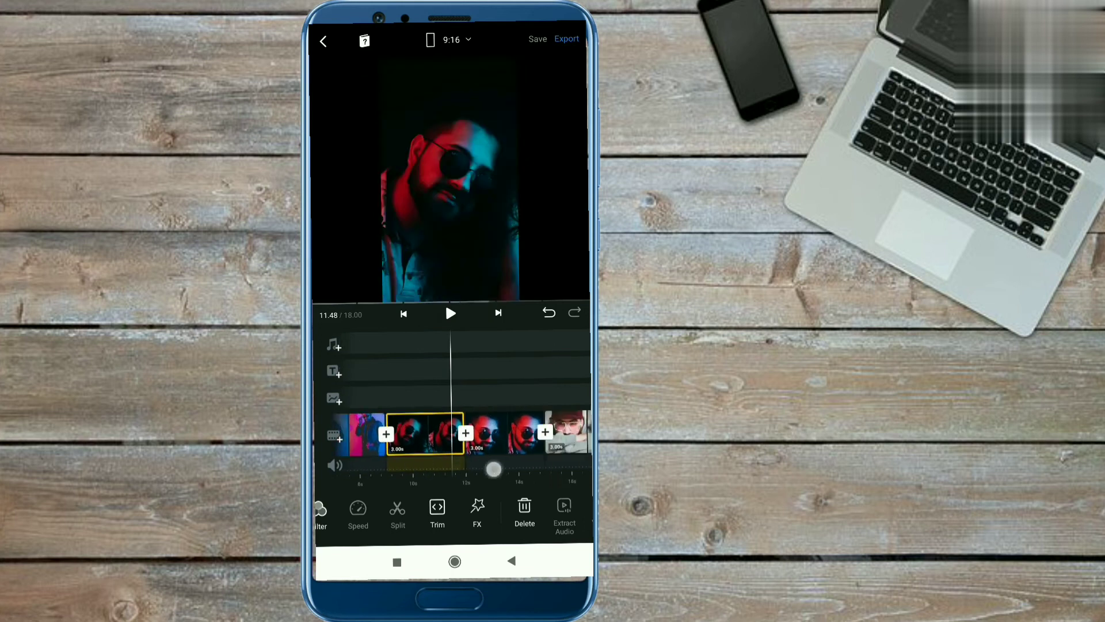
pyautogui.moveTo(449, 431); pyautogui.dragTo(488, 431)
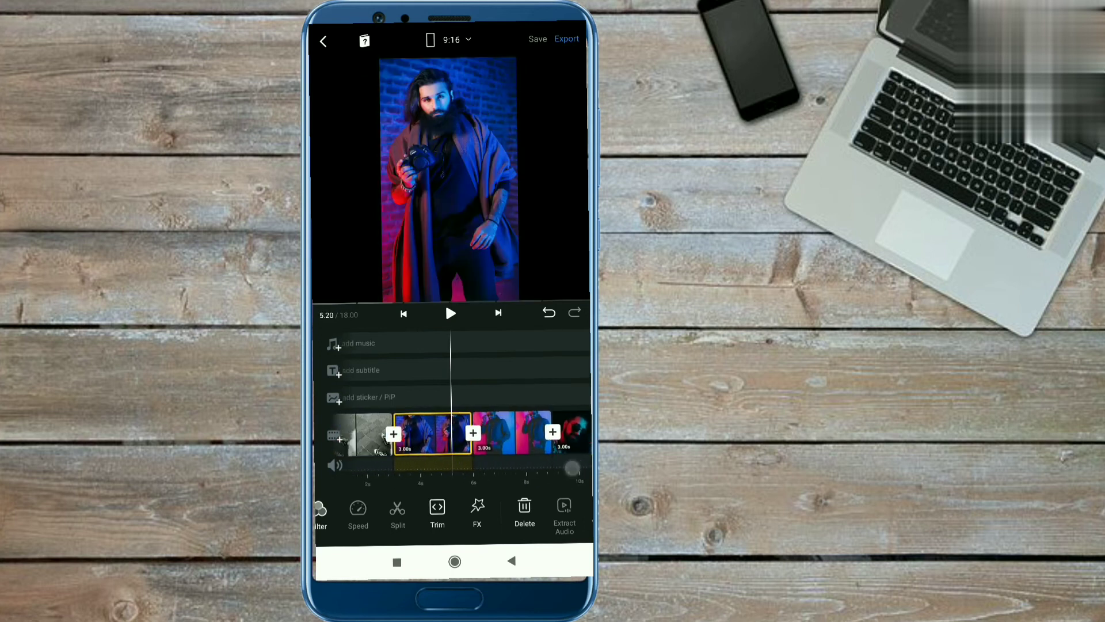
pyautogui.moveTo(415, 431); pyautogui.dragTo(517, 432)
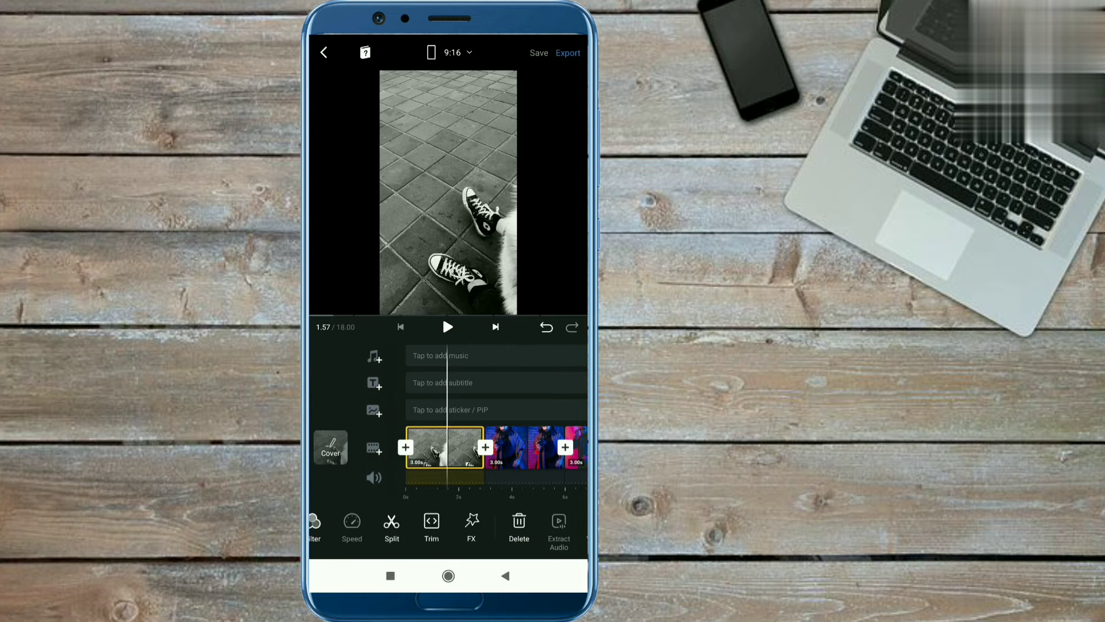
# Extract the audio from the 00:14 gallery video and add it as a music track.
pyautogui.click(376, 357)
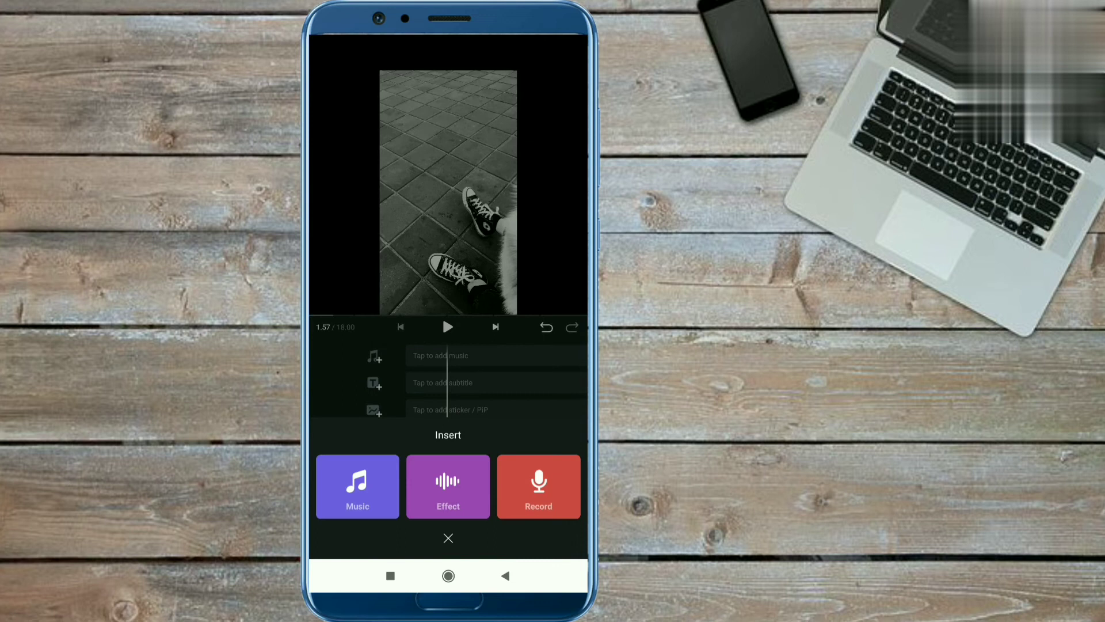
pyautogui.click(358, 486)
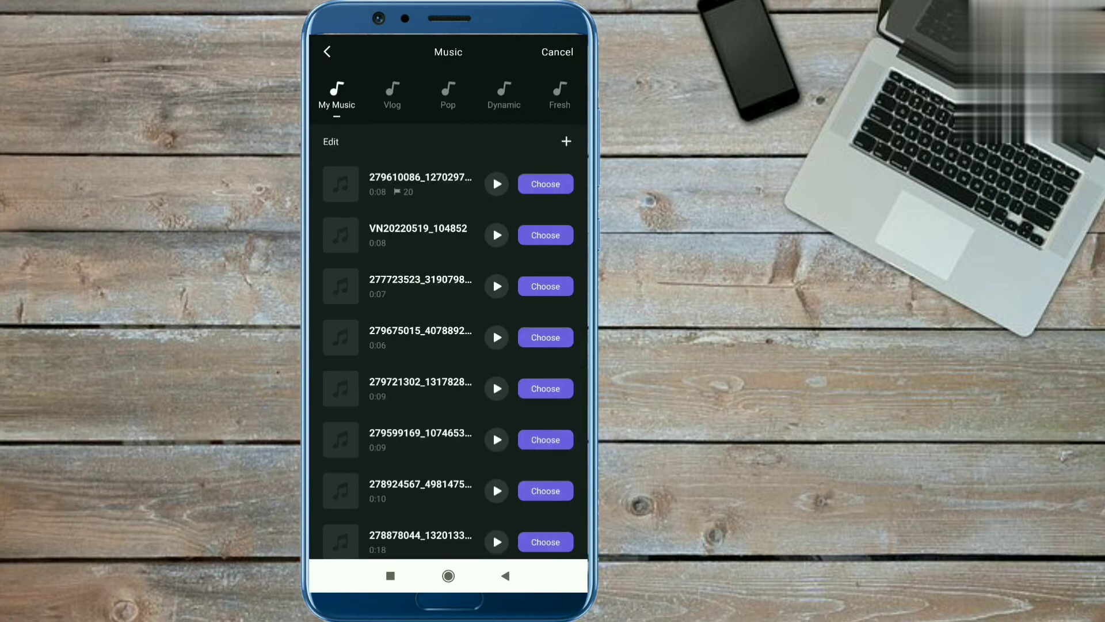
pyautogui.click(566, 141)
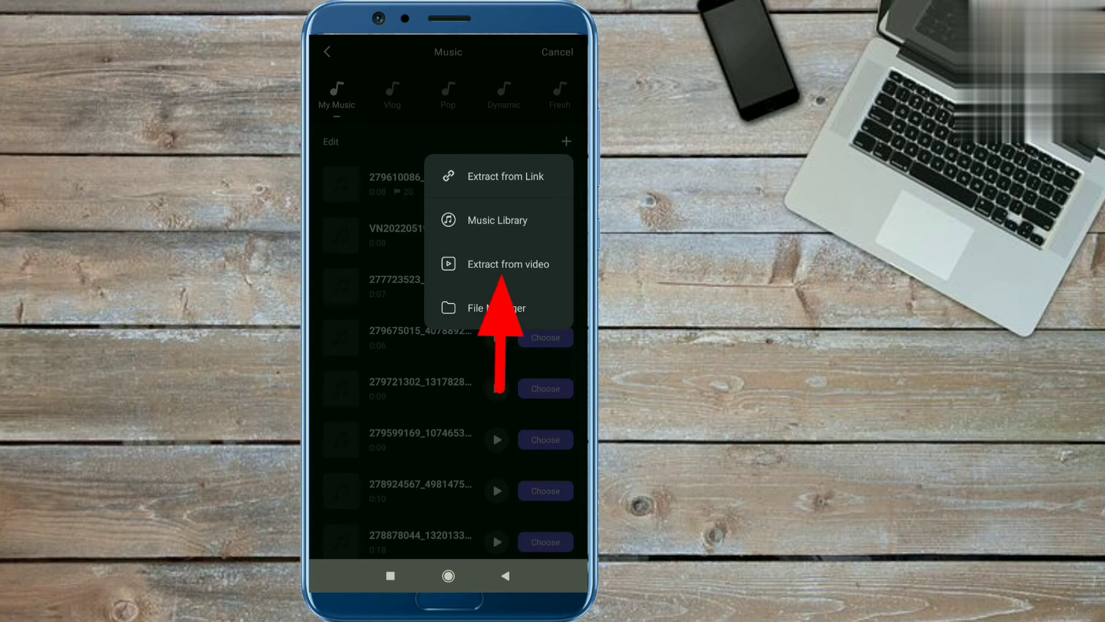
pyautogui.click(508, 265)
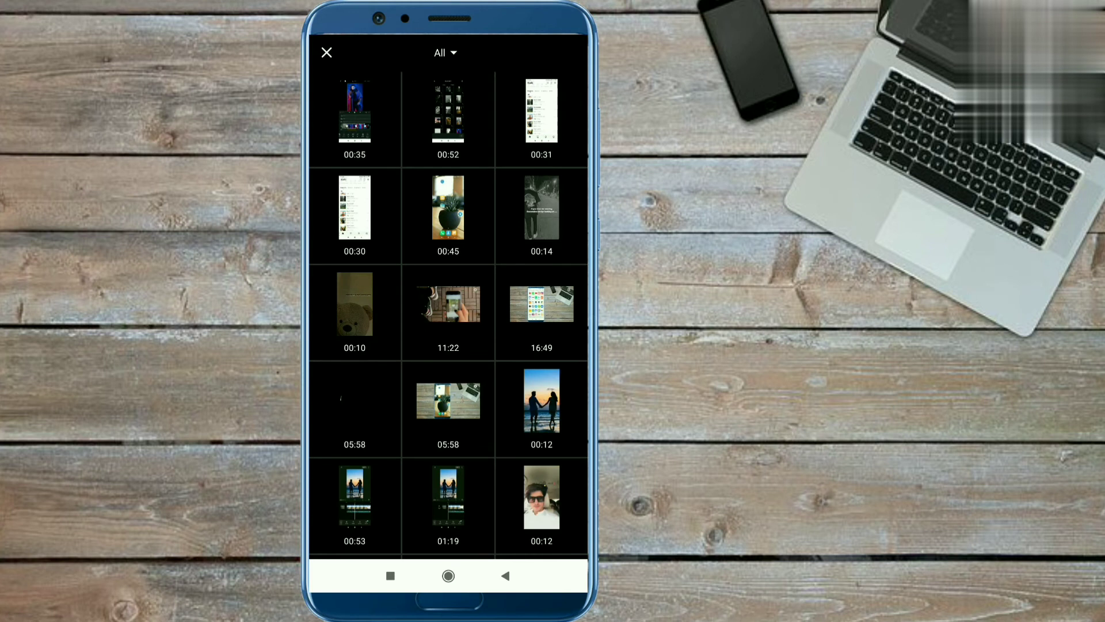
pyautogui.click(541, 203)
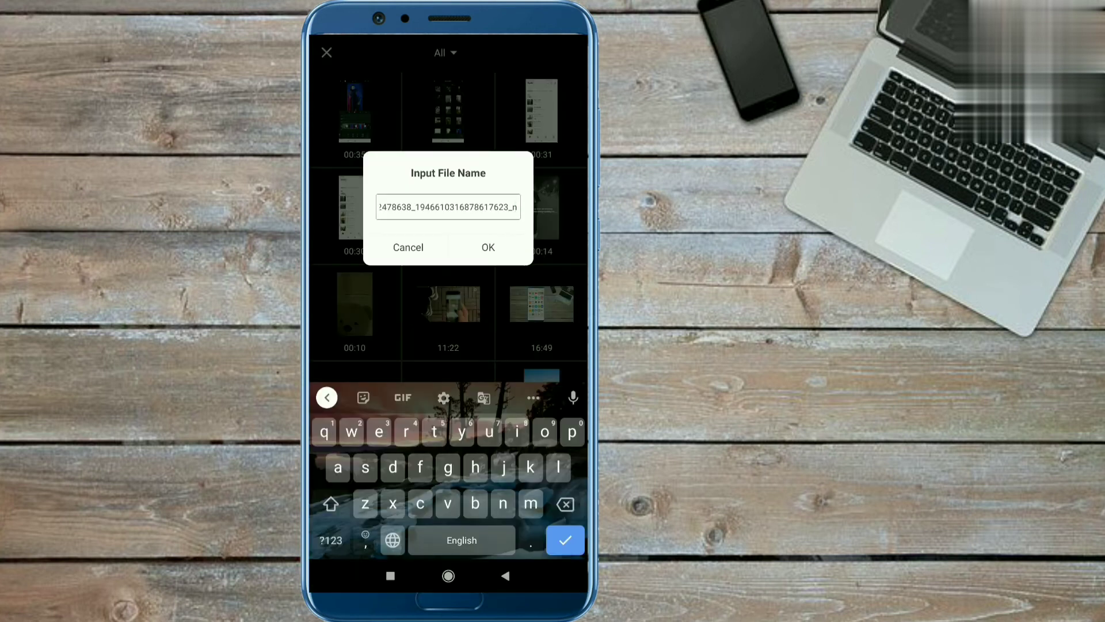
pyautogui.click(488, 247)
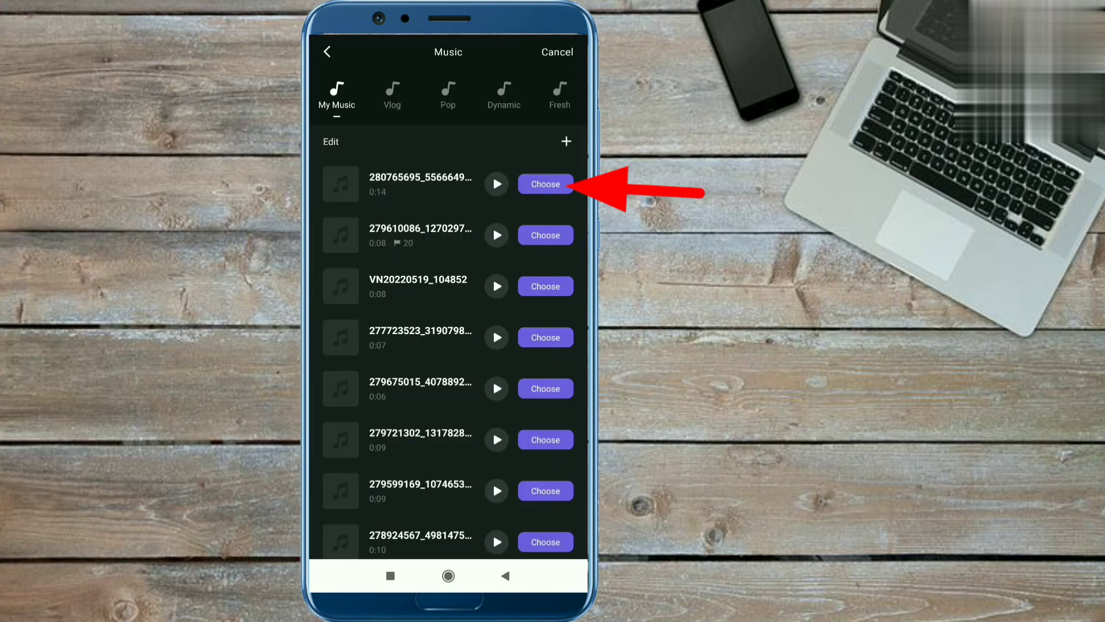
pyautogui.click(545, 184)
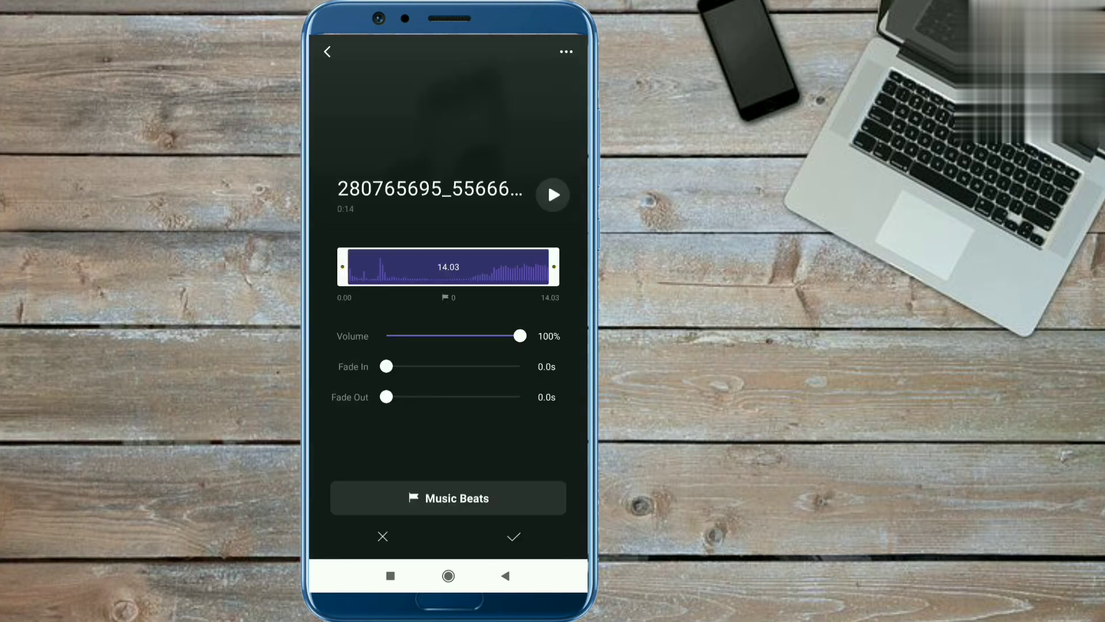
pyautogui.click(514, 537)
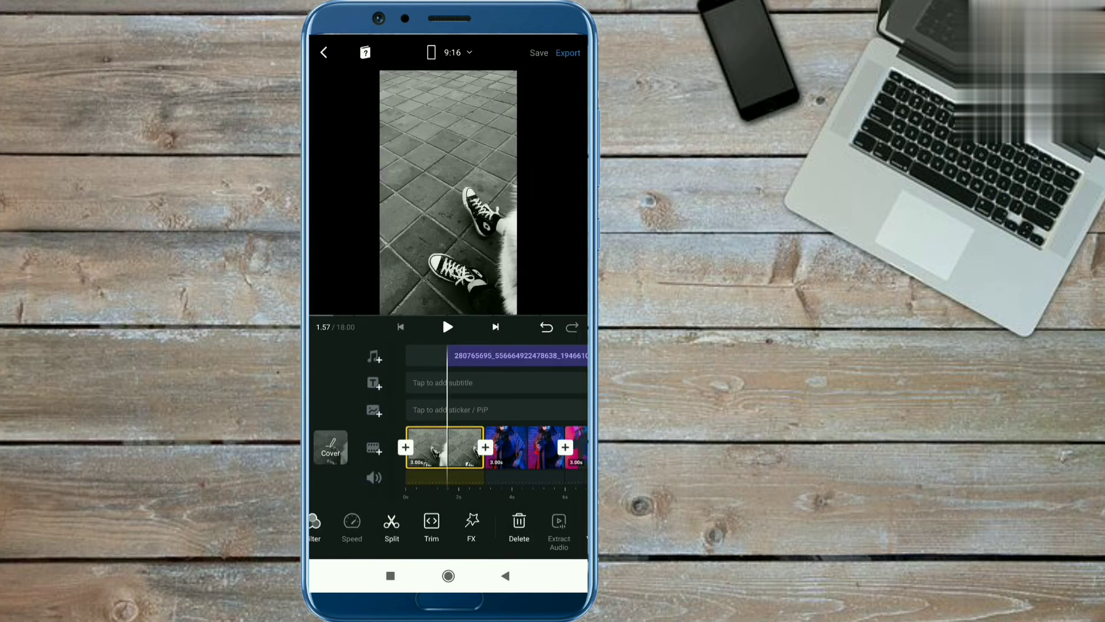
# Scrub forward to check the music track against the later photo clips.
pyautogui.click(518, 355)
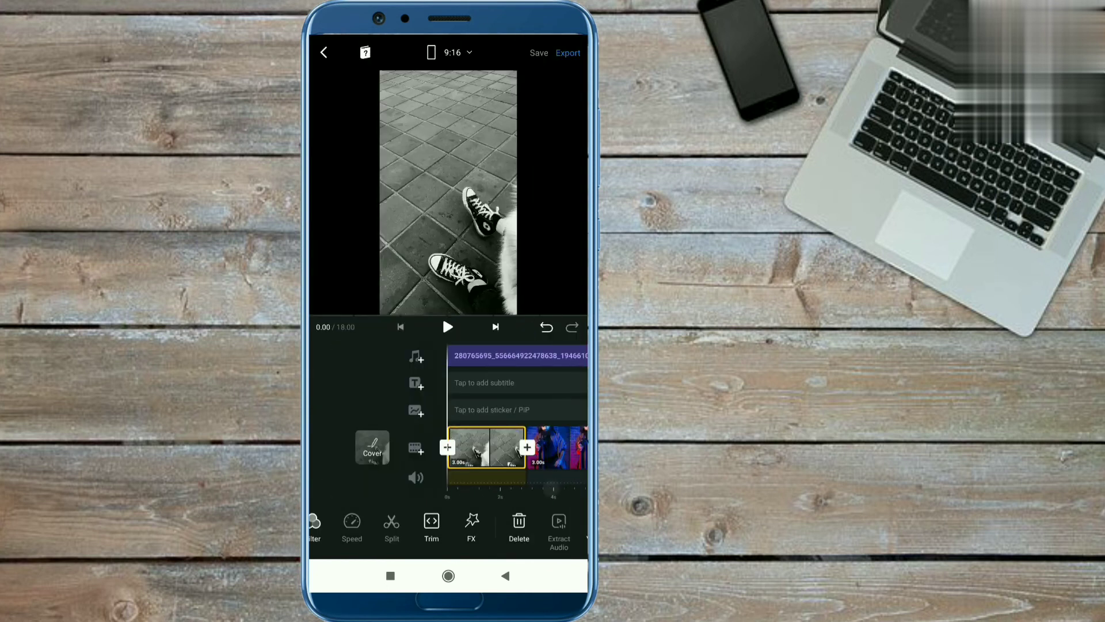
pyautogui.moveTo(553, 449)
pyautogui.mouseDown()
pyautogui.moveTo(414, 449)
pyautogui.moveTo(571, 449)
pyautogui.mouseUp()
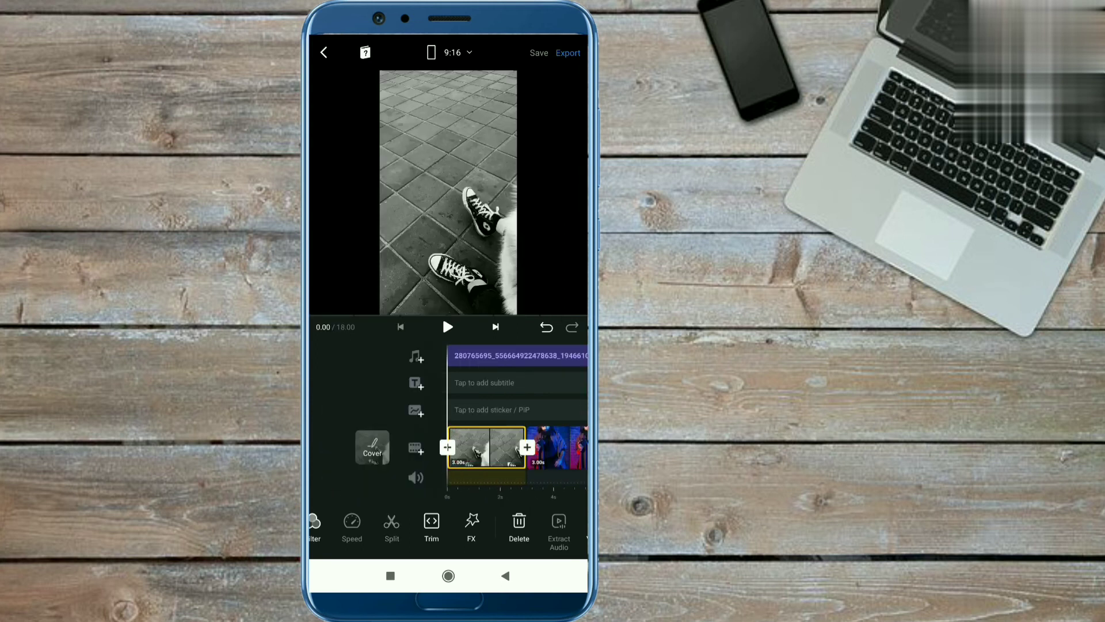